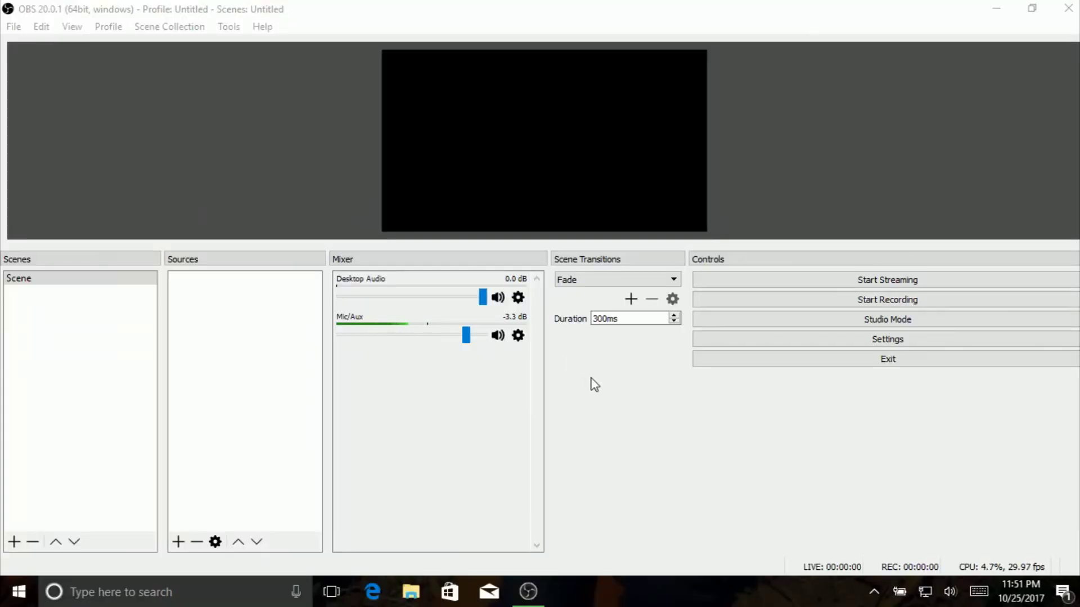
Disable the live preview from the preview canvas's context menu
{"action": "right_click", "coordinate": [409, 81]}
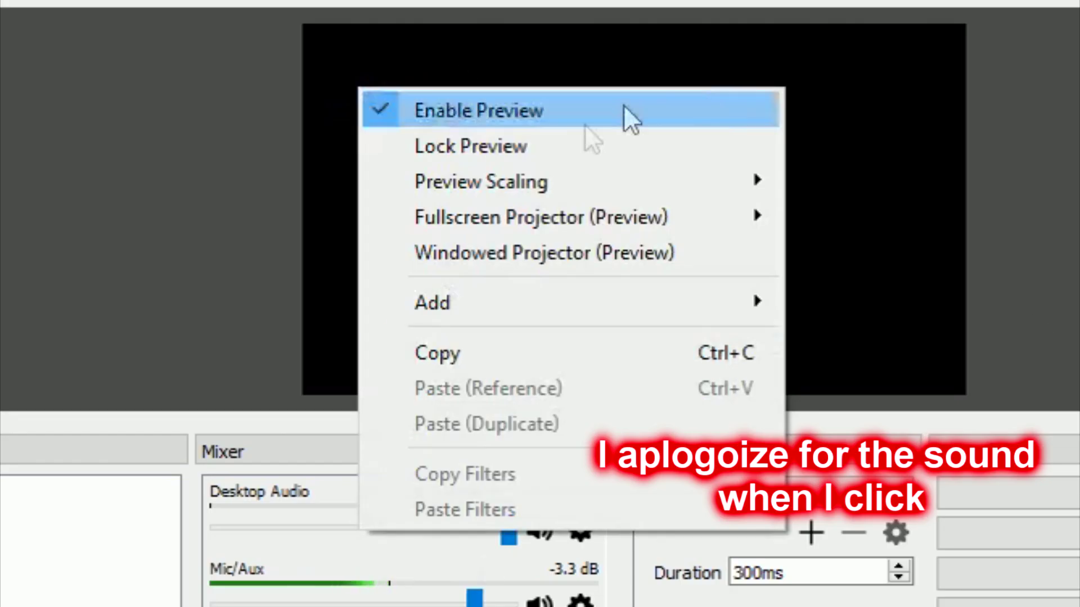
{"action": "left_click", "coordinate": [575, 113]}
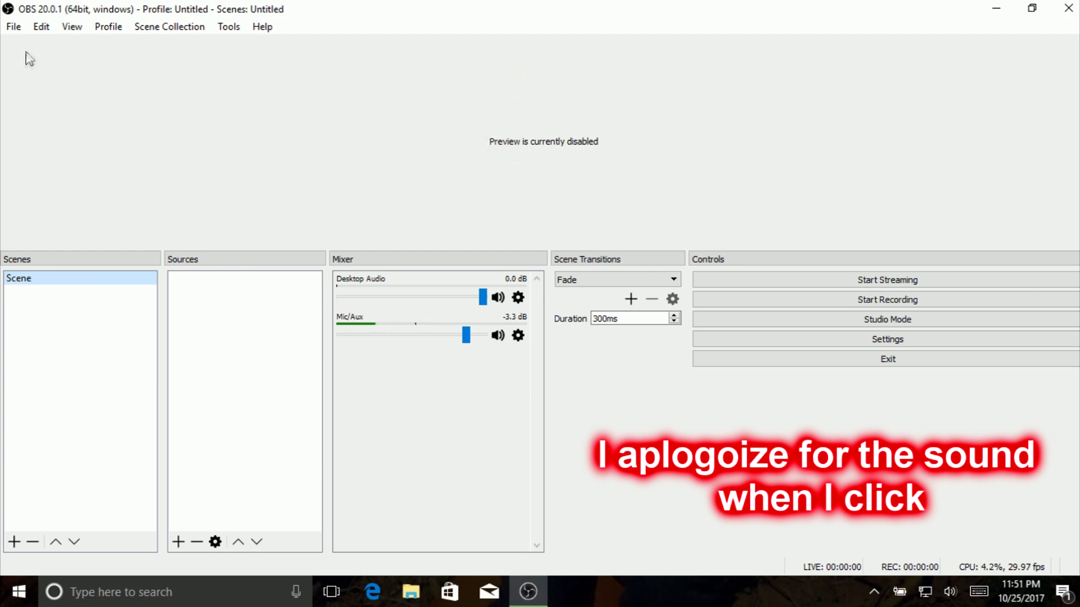
{"action": "left_click", "coordinate": [15, 27]}
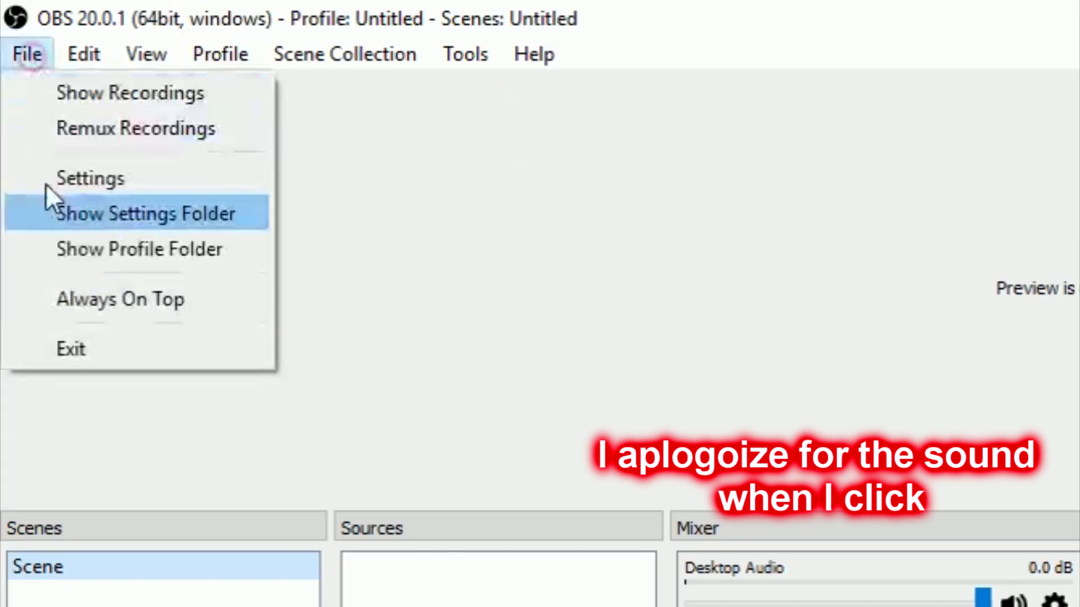
In Output settings, keep Simple mode and set the streaming encoder to Hardware (QSV)
{"action": "left_click", "coordinate": [60, 86]}
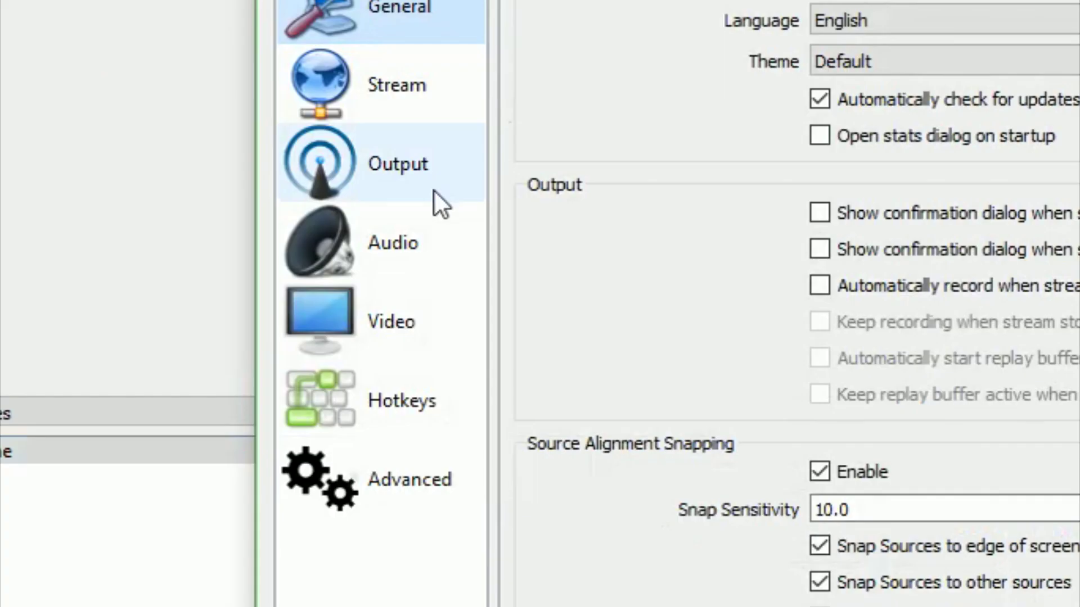
{"action": "left_click", "coordinate": [244, 139]}
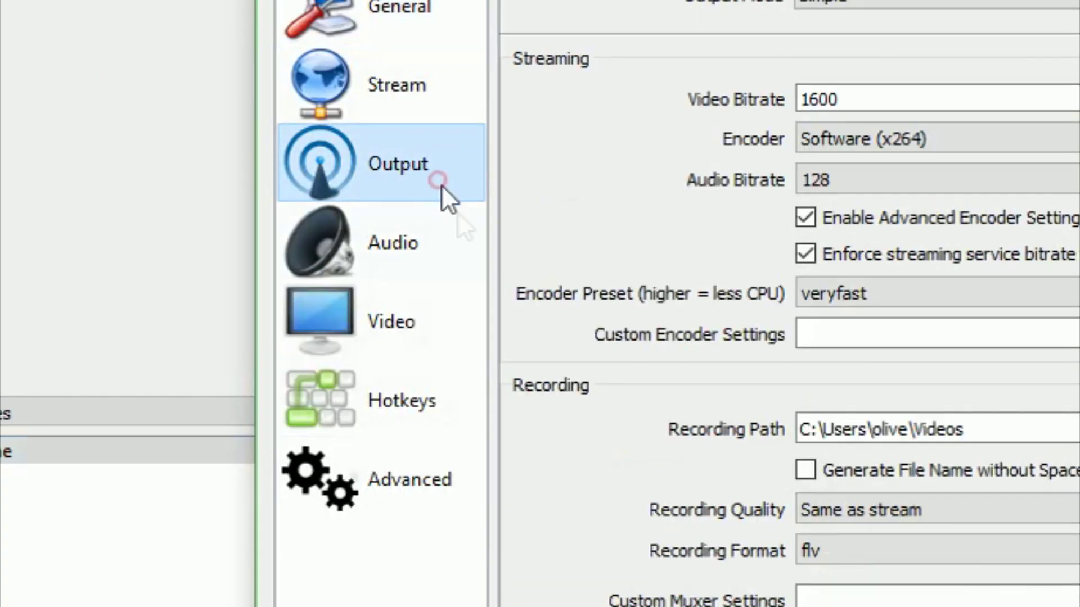
{"action": "left_click", "coordinate": [833, 3]}
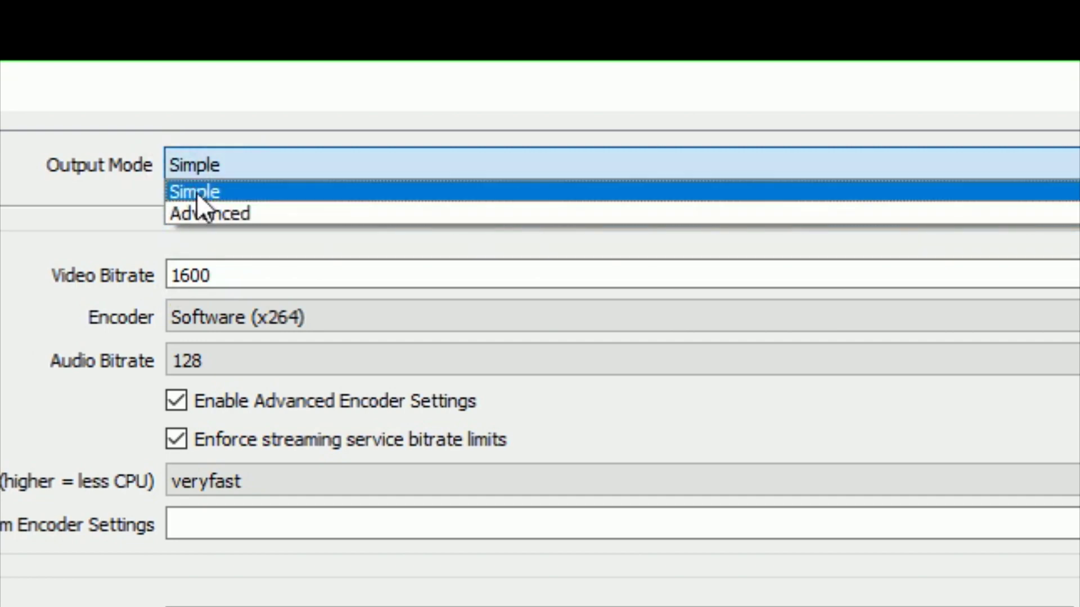
{"action": "left_click", "coordinate": [196, 193]}
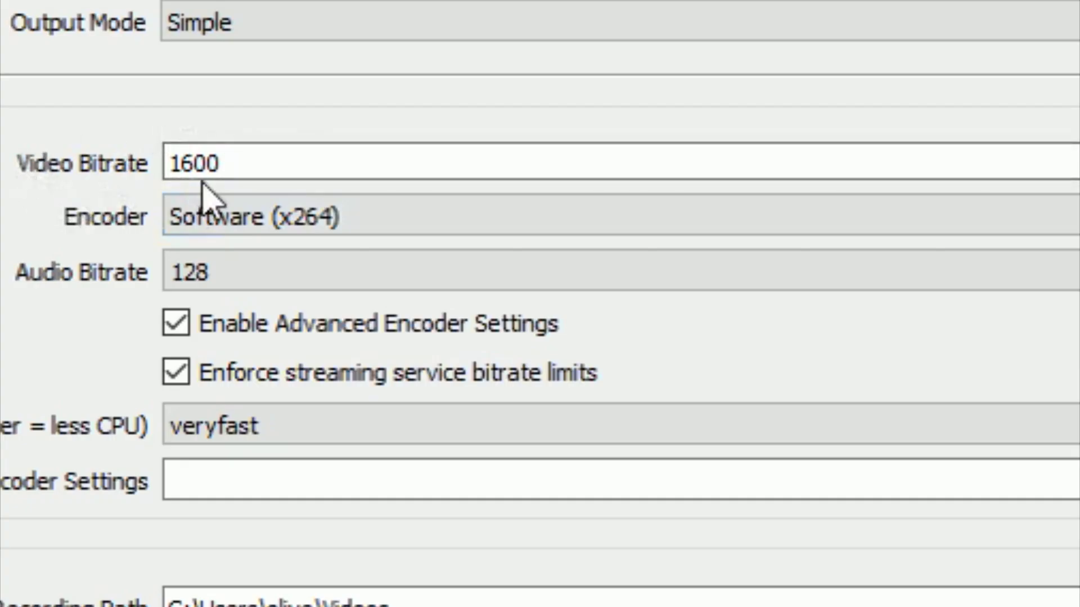
{"action": "left_click", "coordinate": [238, 227]}
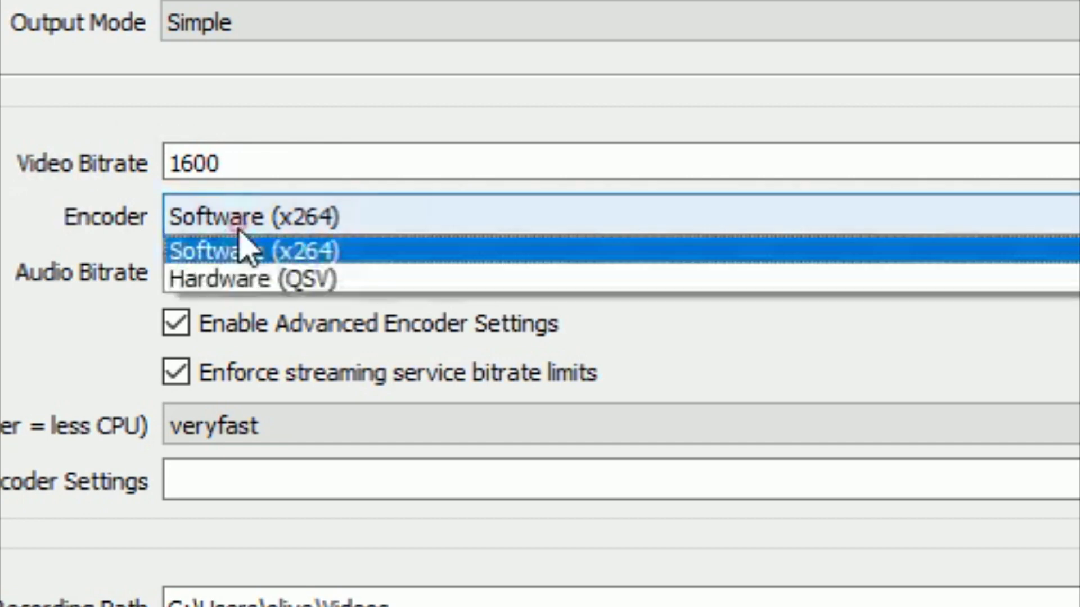
{"action": "left_click", "coordinate": [239, 275]}
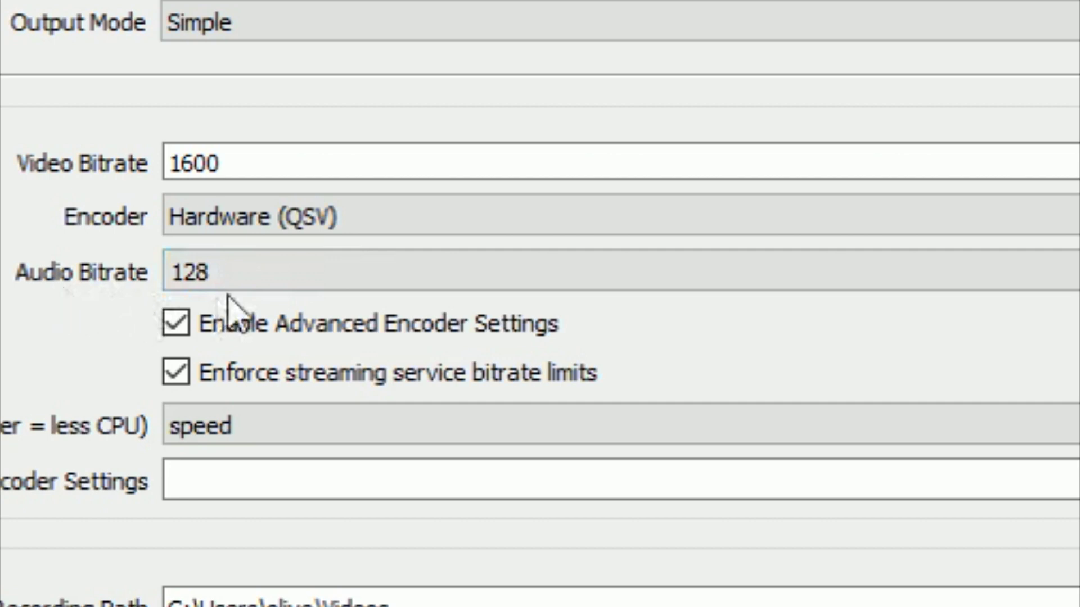
Keep advanced encoder settings enabled with the encoder preset at speed
{"action": "left_click", "coordinate": [170, 327]}
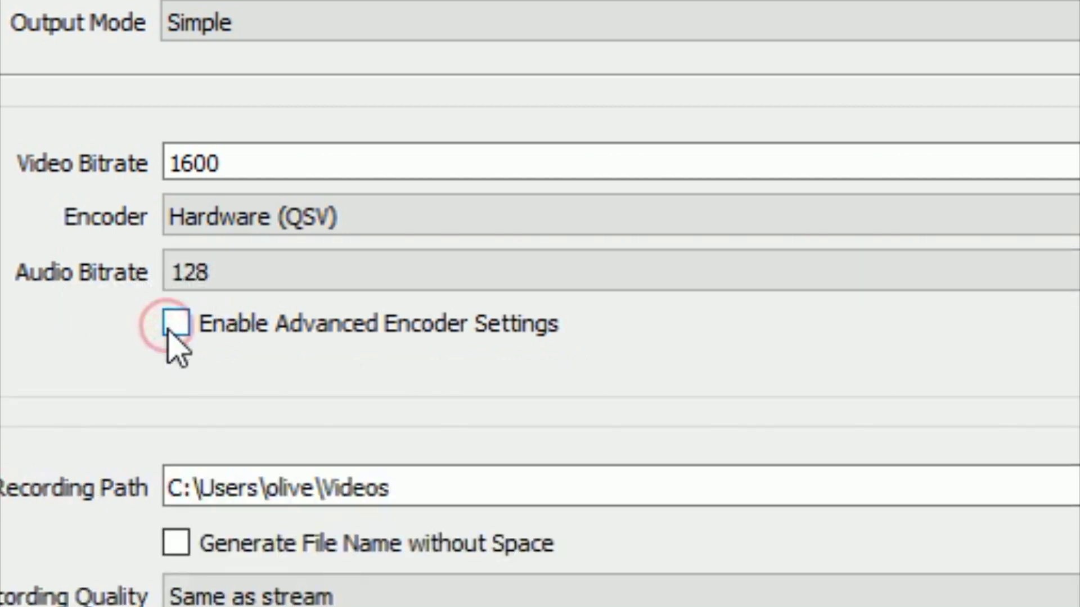
{"action": "left_click", "coordinate": [174, 330]}
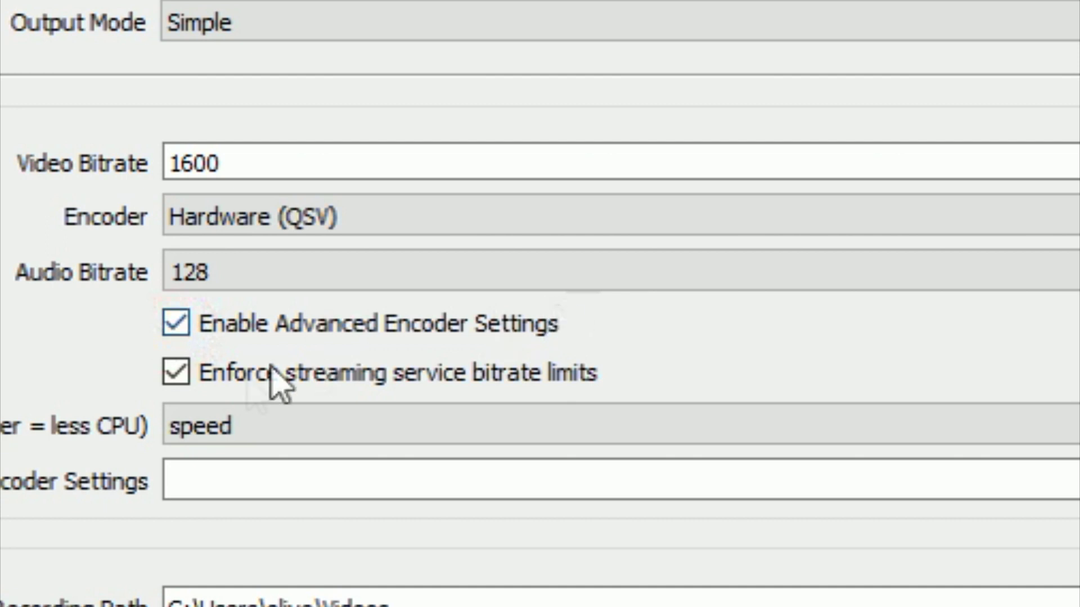
{"action": "left_click", "coordinate": [218, 438]}
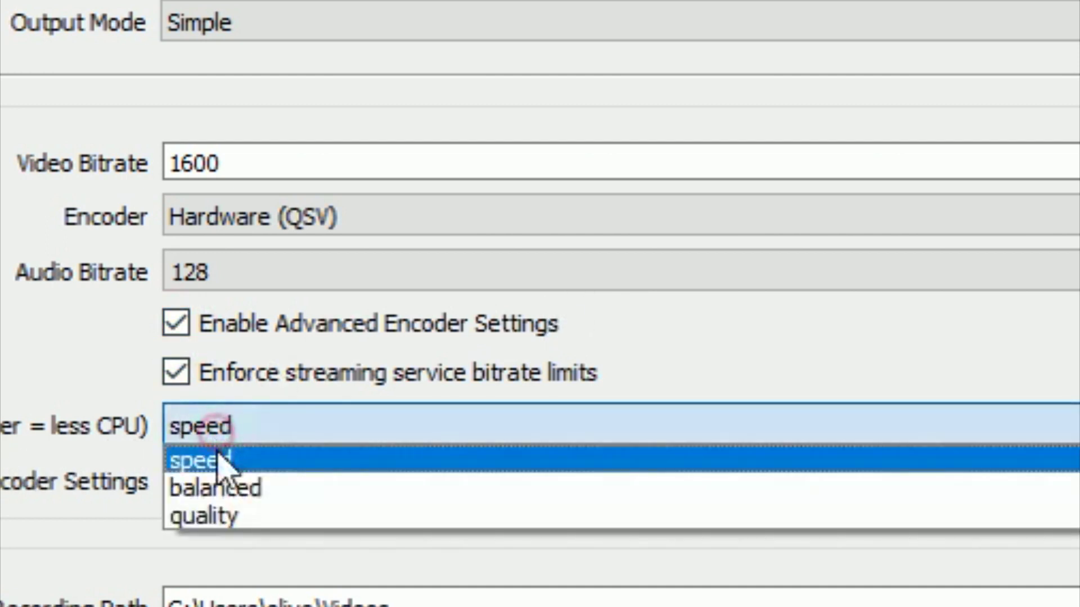
{"action": "left_click", "coordinate": [217, 456]}
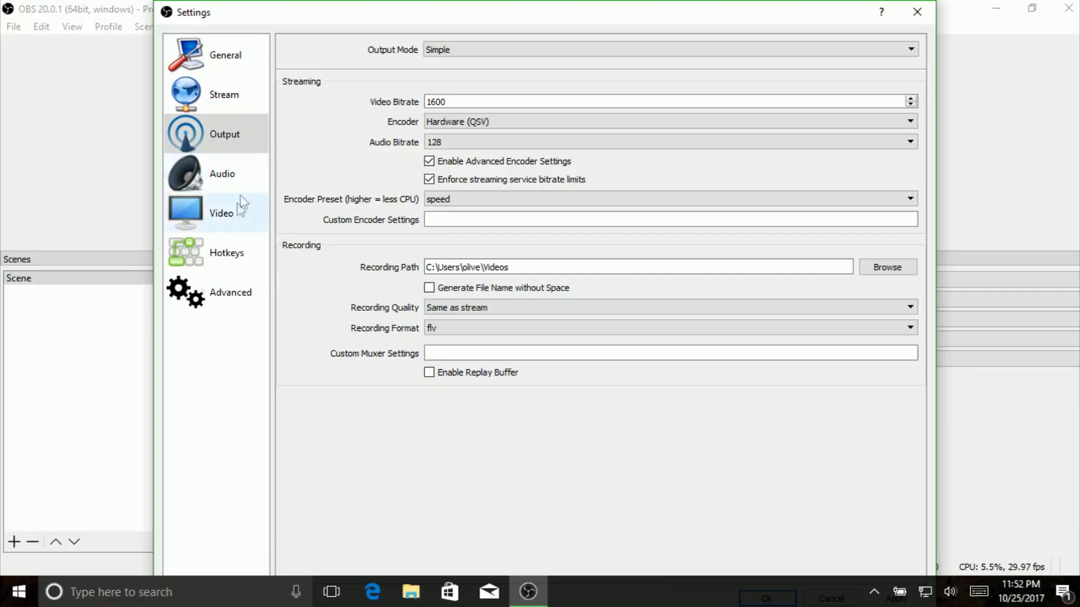
{"action": "left_click", "coordinate": [217, 212]}
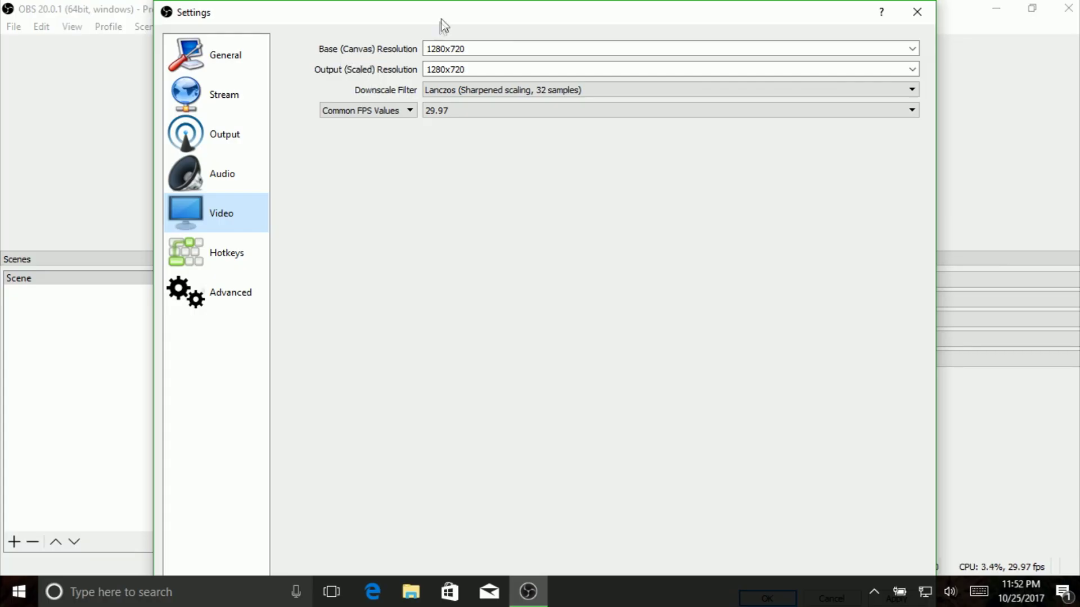
{"action": "left_click_drag", "start_coordinate": [440, 23], "coordinate": [343, 279]}
{"action": "left_click_drag", "start_coordinate": [504, 266], "coordinate": [520, 15]}
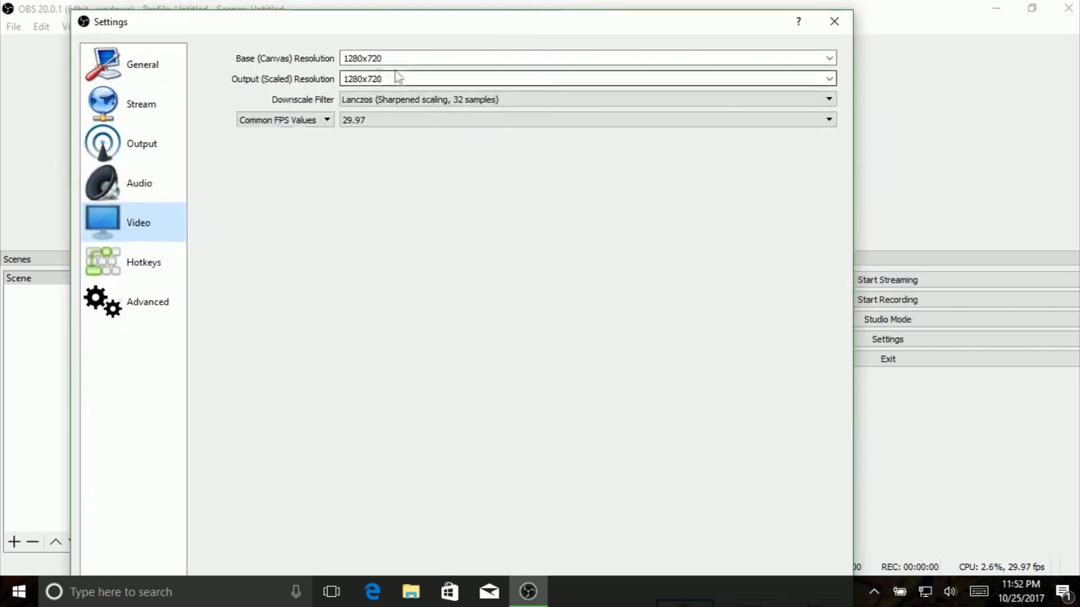
{"action": "left_click_drag", "start_coordinate": [441, 23], "coordinate": [521, 31]}
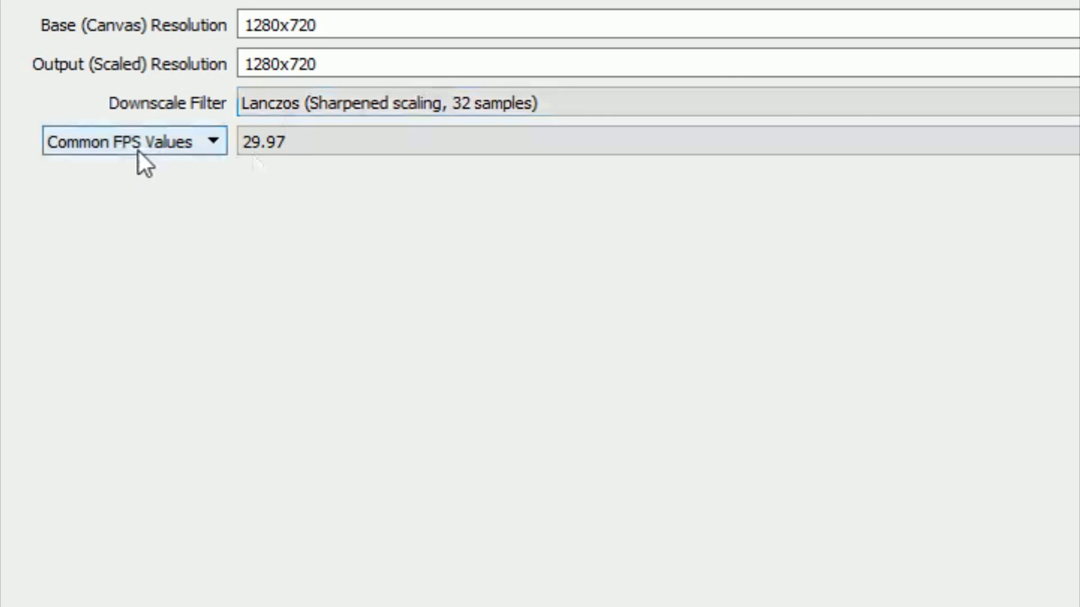
{"action": "left_click", "coordinate": [313, 144]}
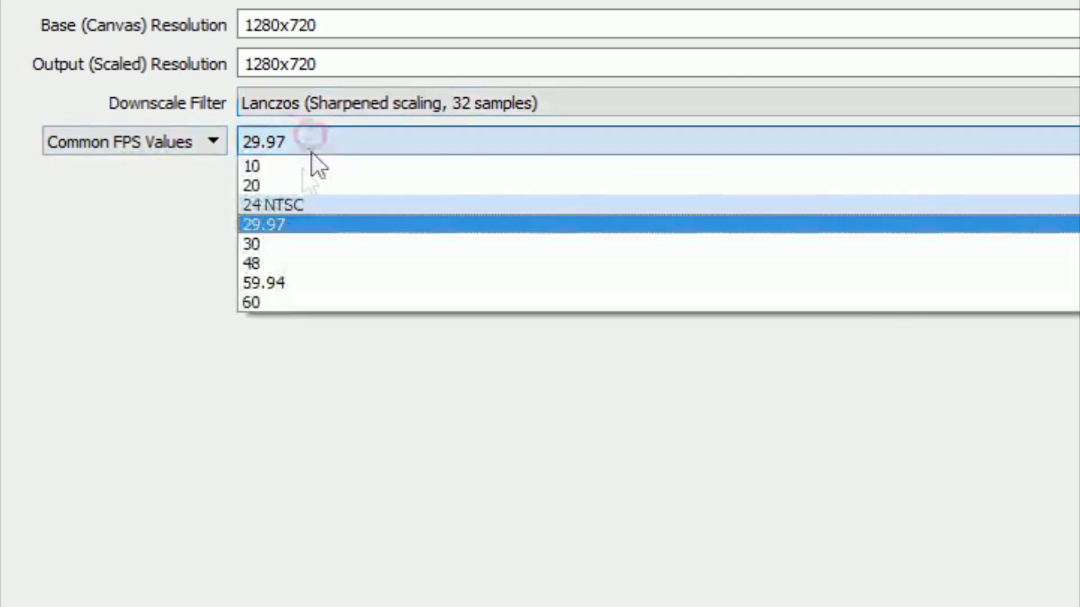
{"action": "left_click", "coordinate": [277, 231]}
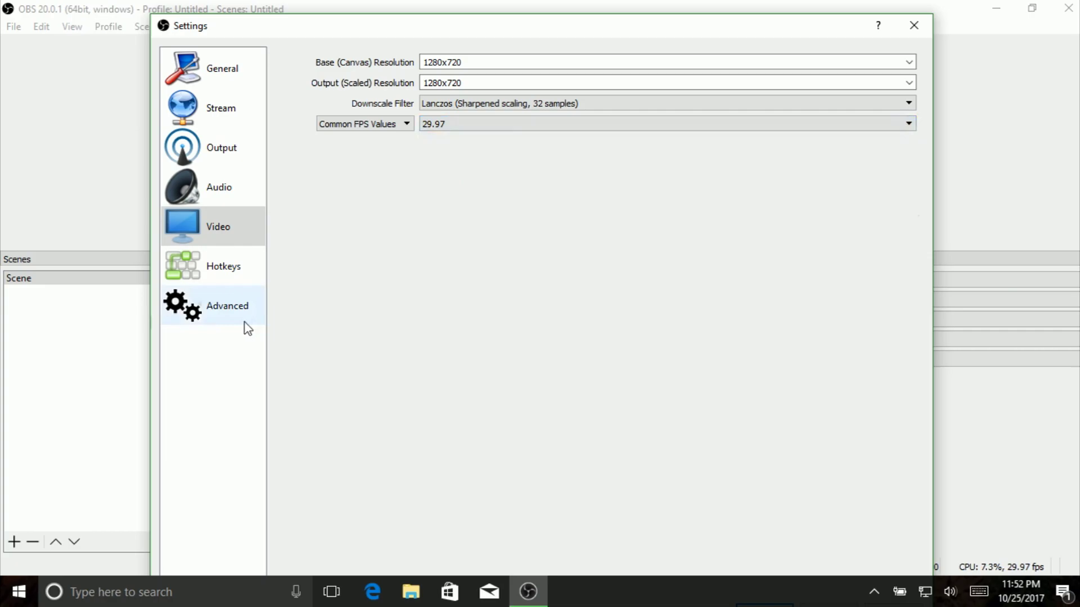
Leave OBS's Process Priority at High on the Advanced settings page
{"action": "left_click", "coordinate": [241, 322]}
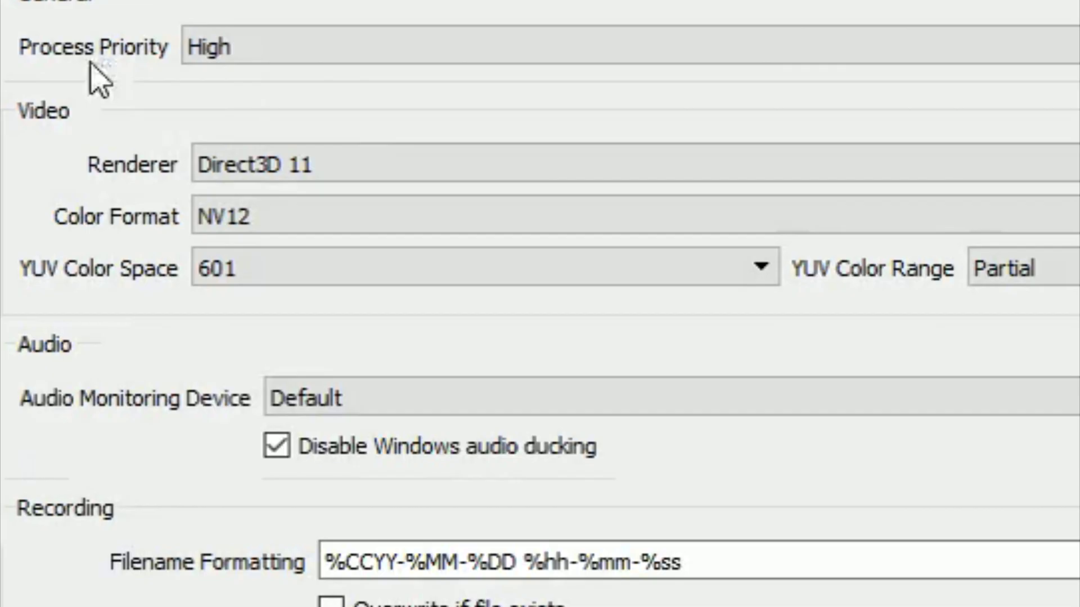
{"action": "left_click", "coordinate": [212, 45]}
{"action": "left_click", "coordinate": [231, 78]}
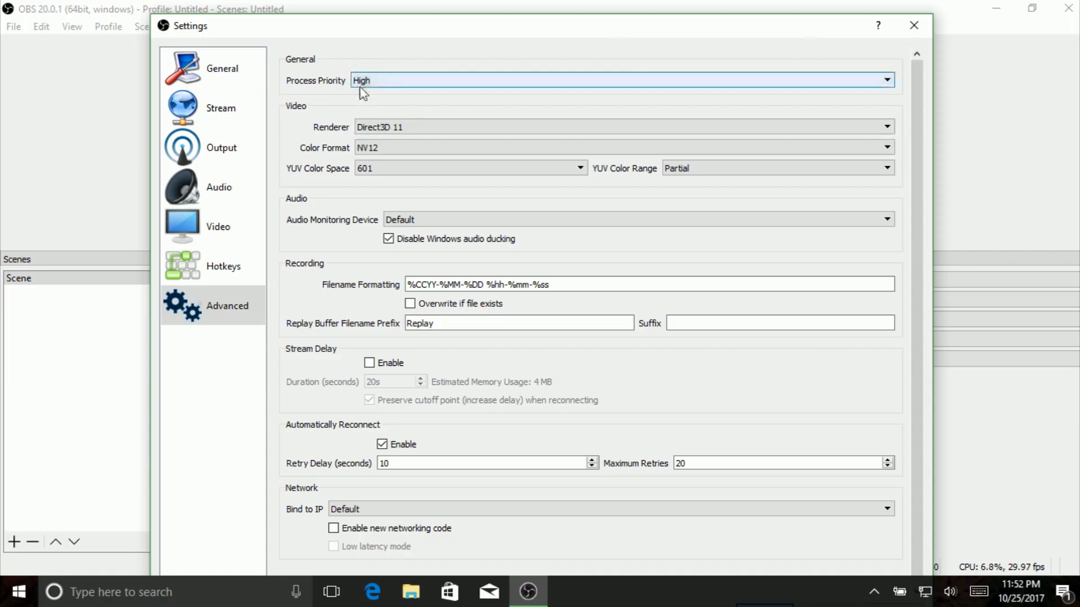
{"action": "left_click", "coordinate": [212, 45]}
{"action": "left_click", "coordinate": [207, 70]}
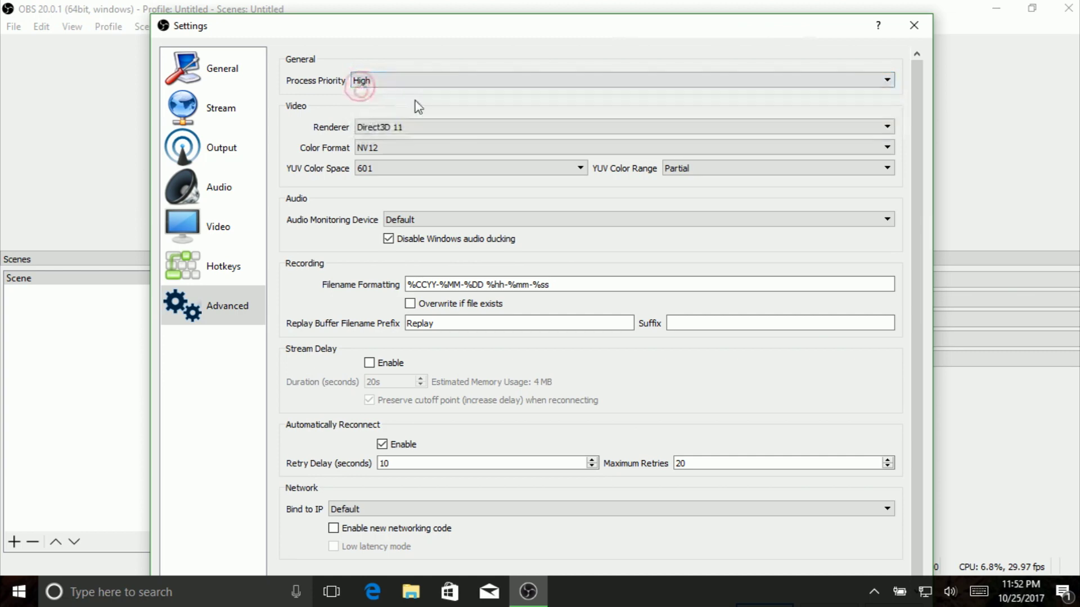
{"action": "mouse_move", "coordinate": [834, 36]}
{"action": "left_mouse_down"}
{"action": "mouse_move", "coordinate": [832, 24]}
{"action": "mouse_move", "coordinate": [812, 110]}
{"action": "mouse_move", "coordinate": [836, 17]}
{"action": "left_mouse_up"}
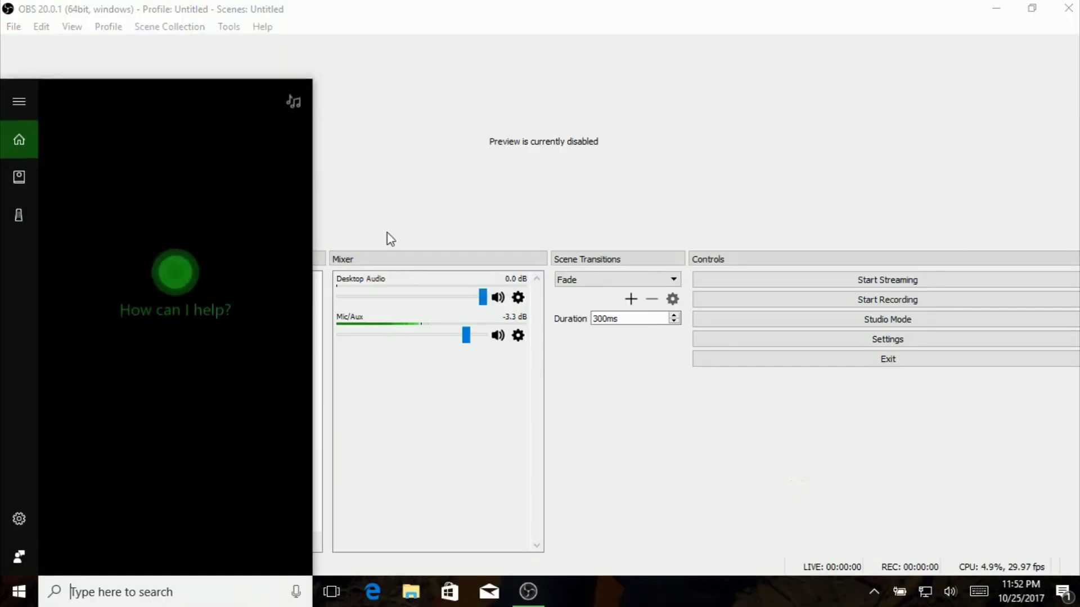
Launch Task Manager via a 'task' search and go to obs64's entry on the Details tab
{"action": "type", "text": "task"}
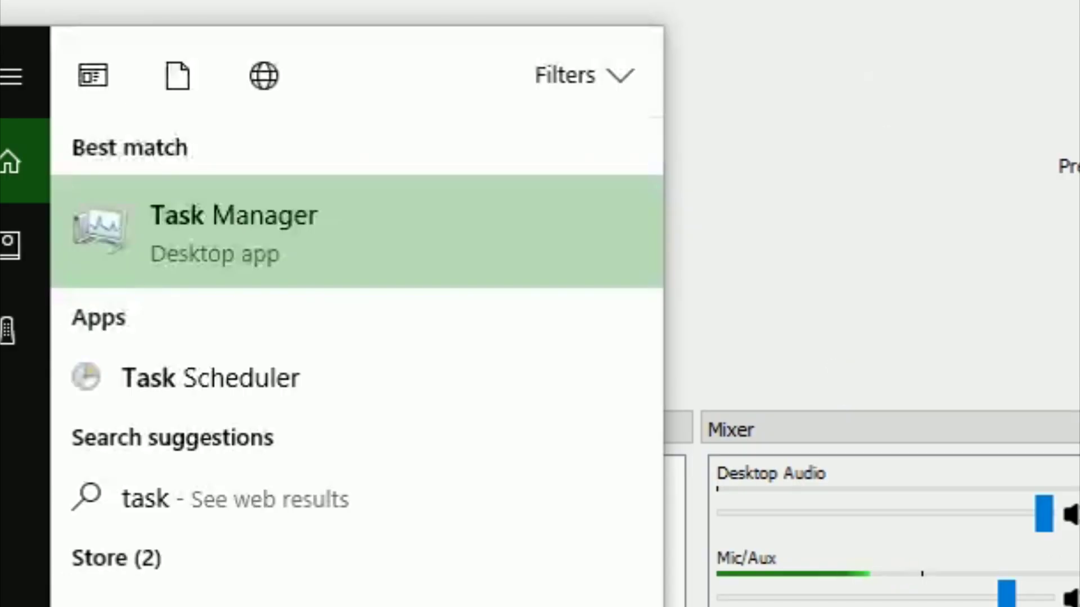
{"action": "left_click", "coordinate": [349, 249]}
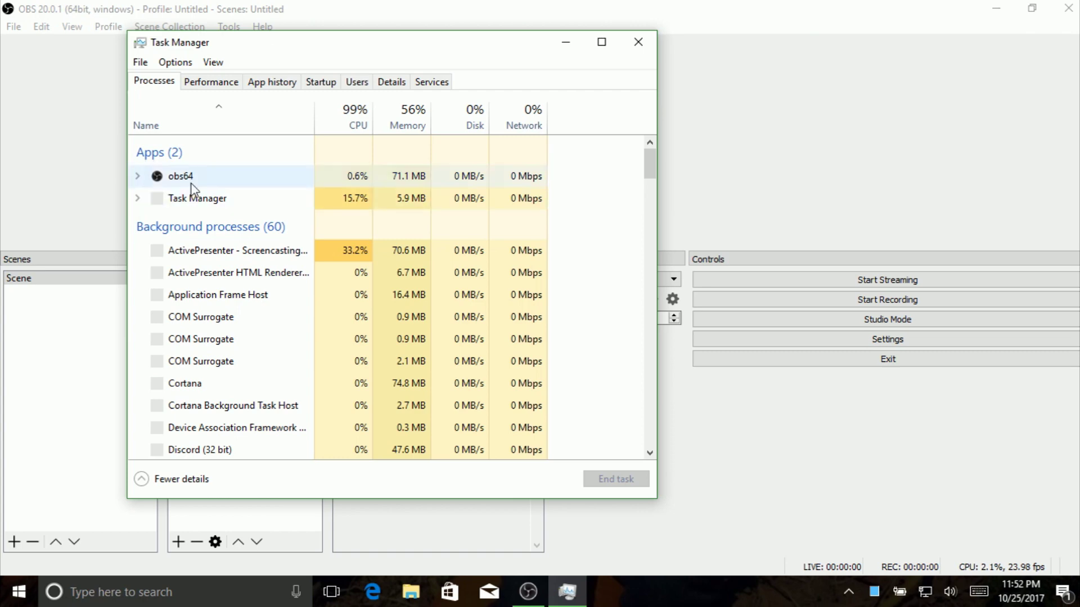
{"action": "left_click", "coordinate": [183, 481]}
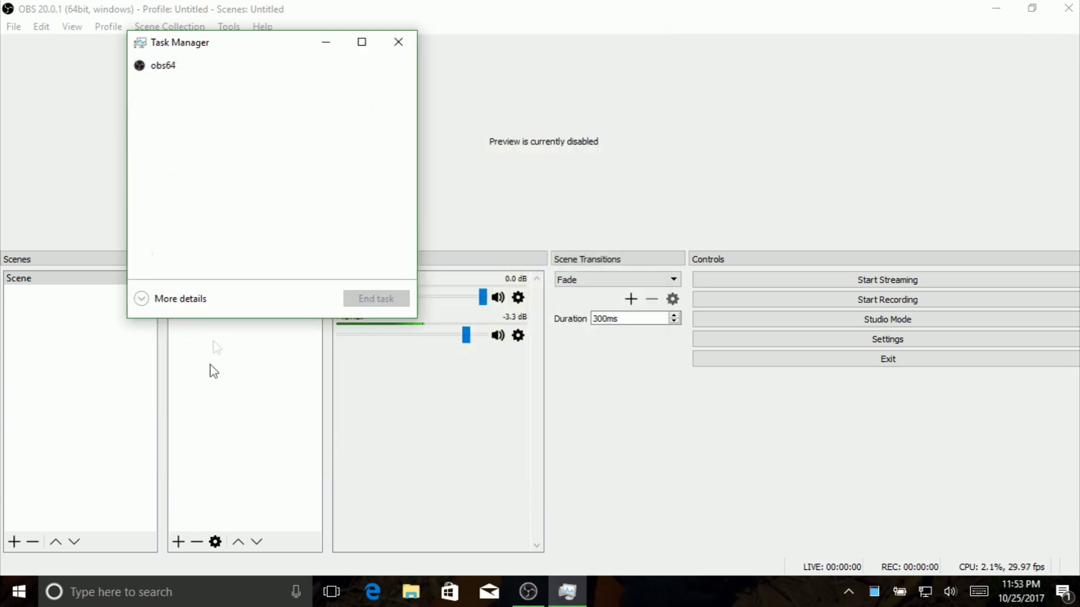
{"action": "left_click", "coordinate": [196, 301]}
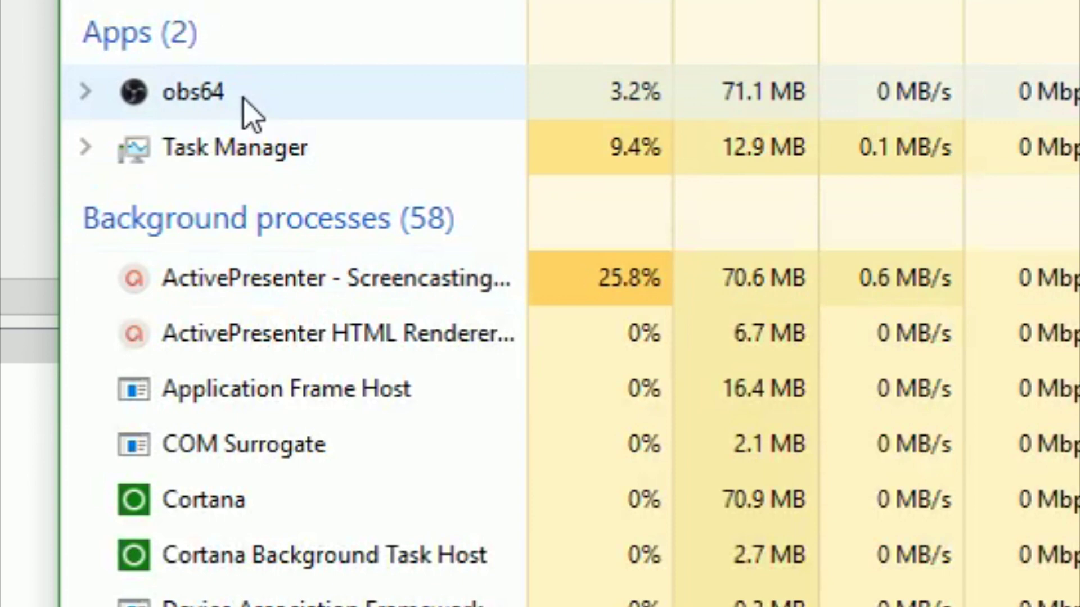
{"action": "right_click", "coordinate": [244, 99]}
{"action": "left_click", "coordinate": [438, 323]}
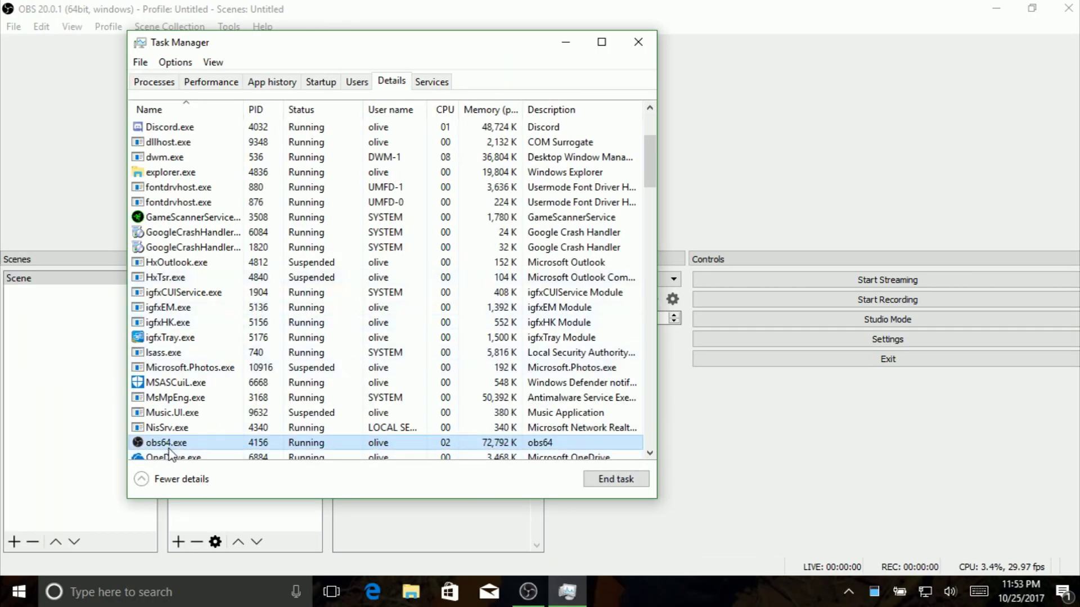
Set obs64.exe's priority to High, confirm the change, and close Task Manager
{"action": "right_click", "coordinate": [171, 445]}
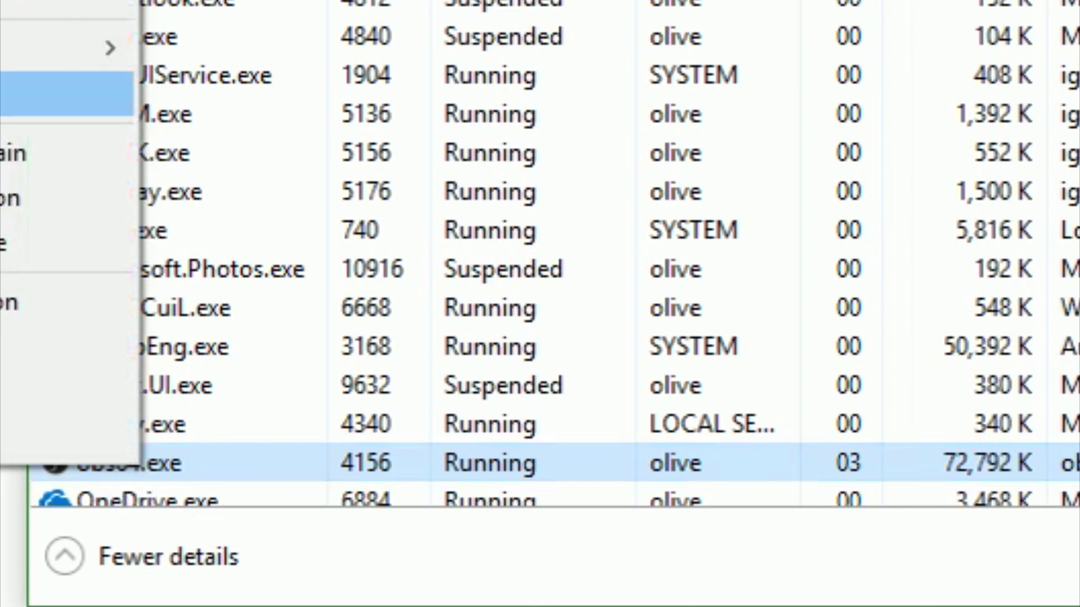
{"action": "mouse_move", "coordinate": [60, 289]}
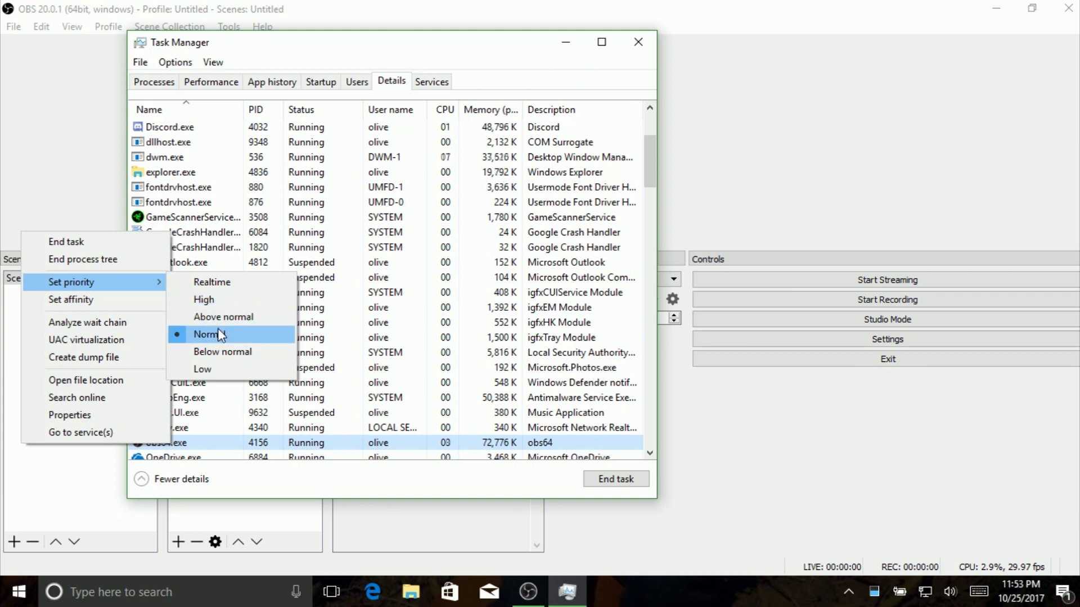
{"action": "key", "text": "Up"}
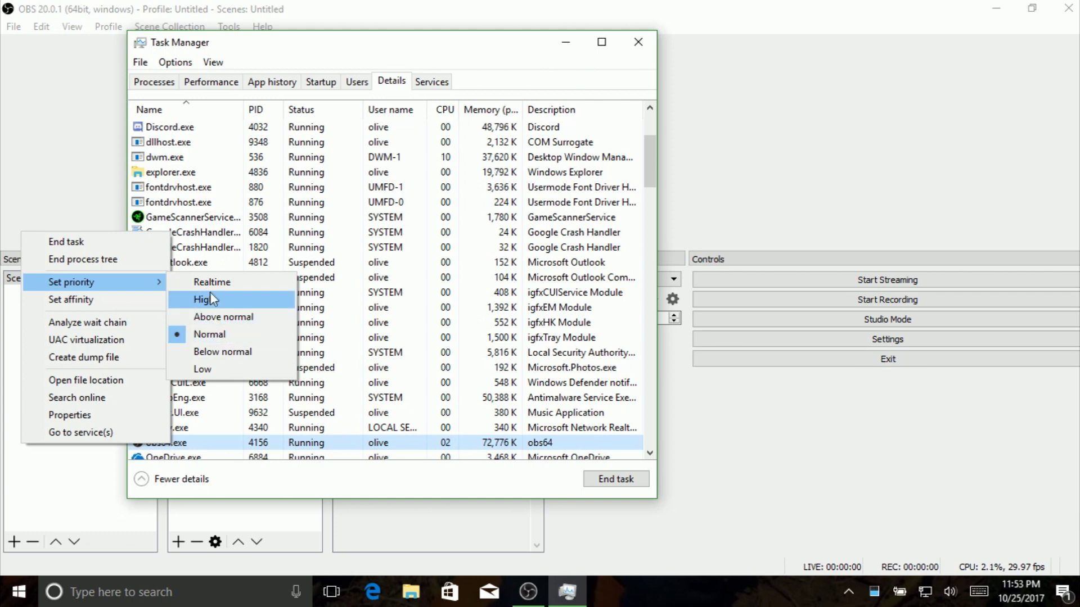
{"action": "key", "text": "Up"}
{"action": "left_click", "coordinate": [225, 301]}
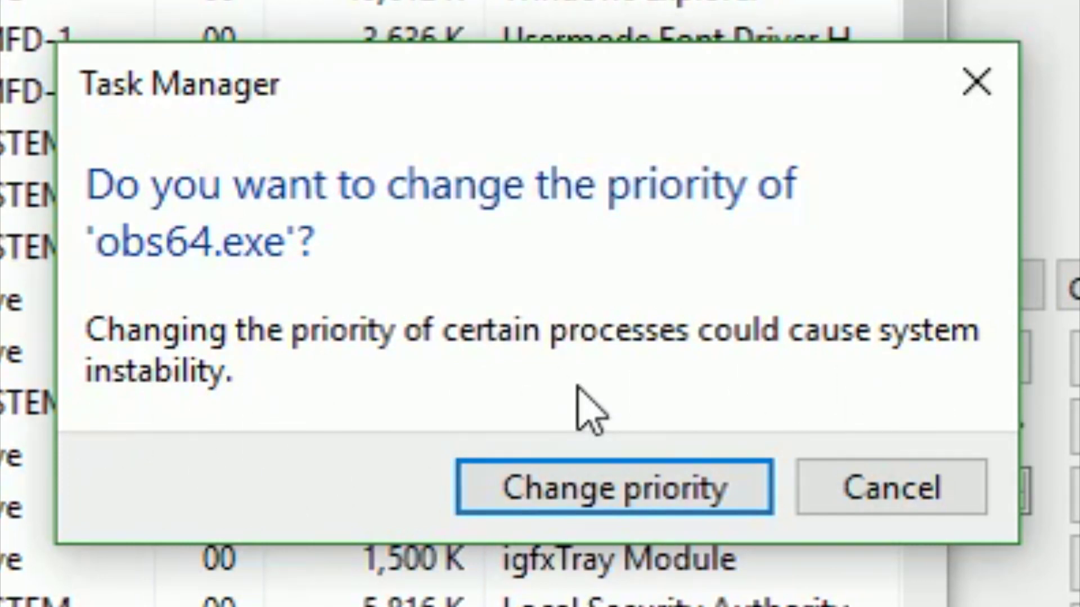
{"action": "left_click", "coordinate": [537, 509]}
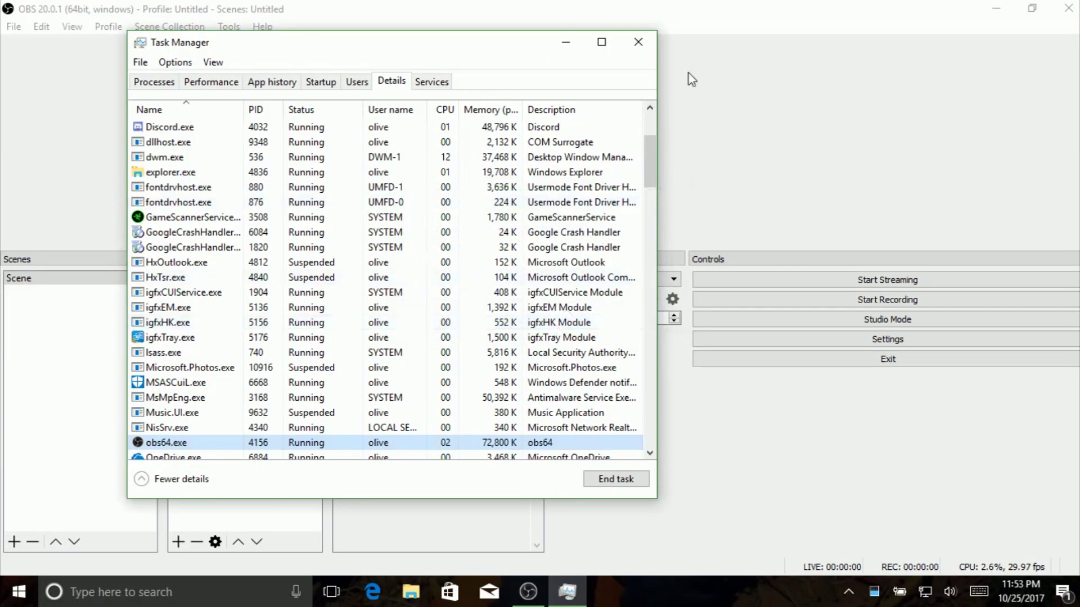
{"action": "left_click", "coordinate": [638, 42]}
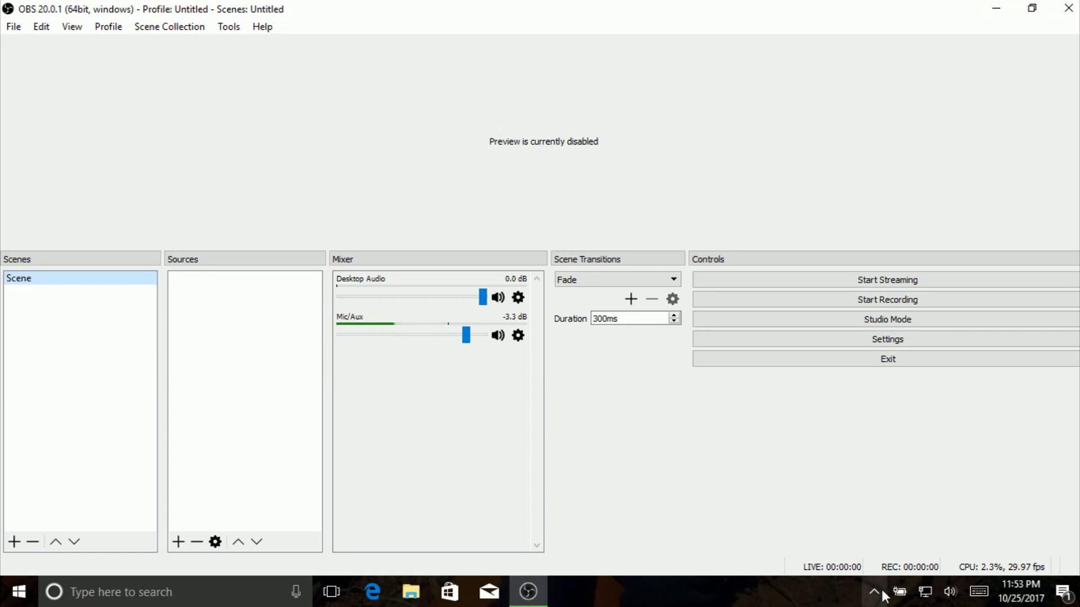
{"action": "left_click", "coordinate": [874, 595]}
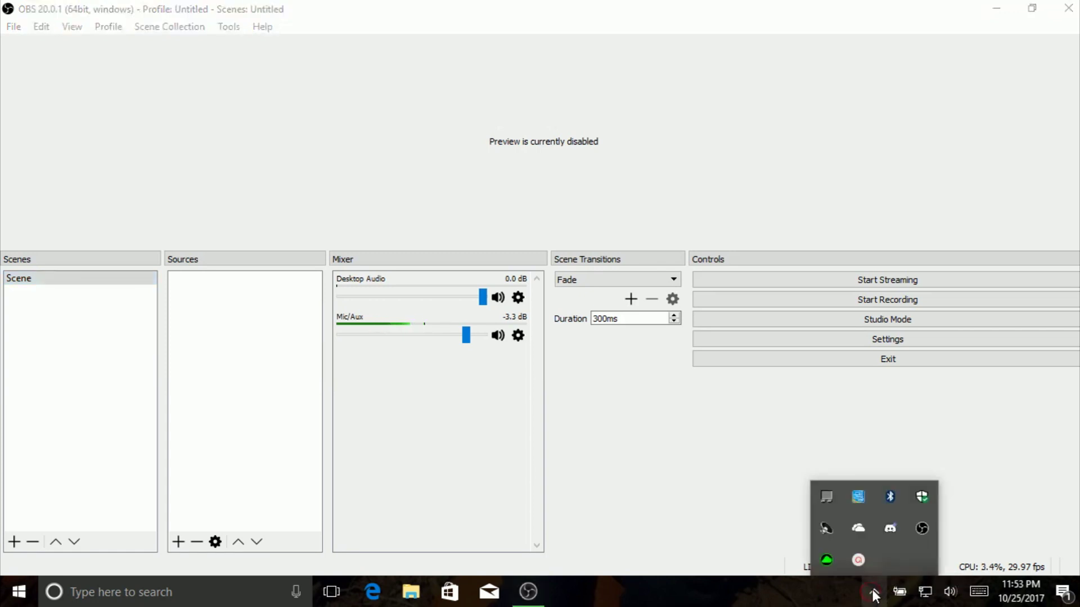
{"action": "left_click", "coordinate": [858, 559]}
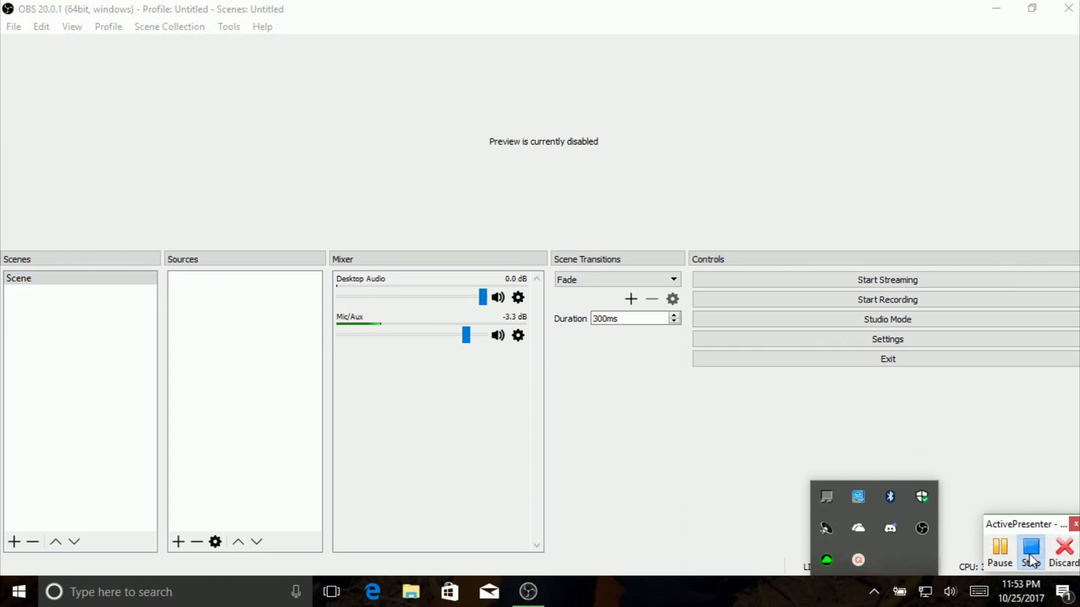